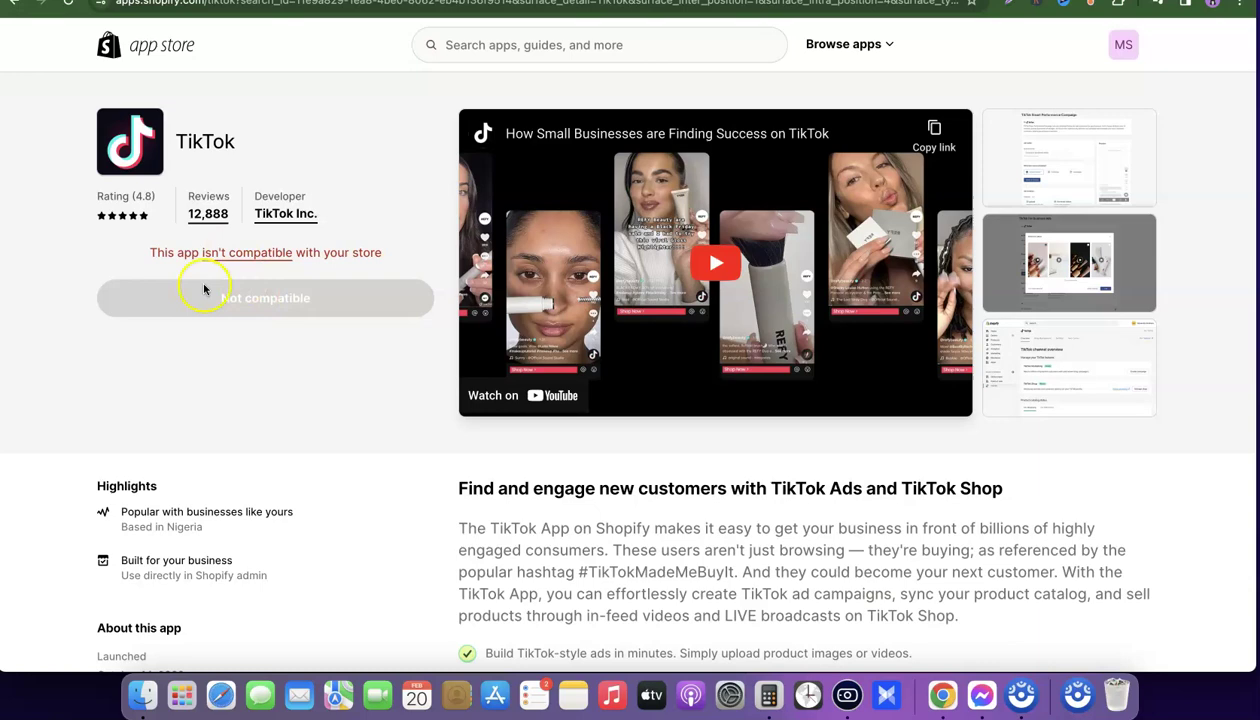
Step: Show why TikTok isn't compatible and highlight United States among its supported business countries
scroll(266, 314, "up", 5)
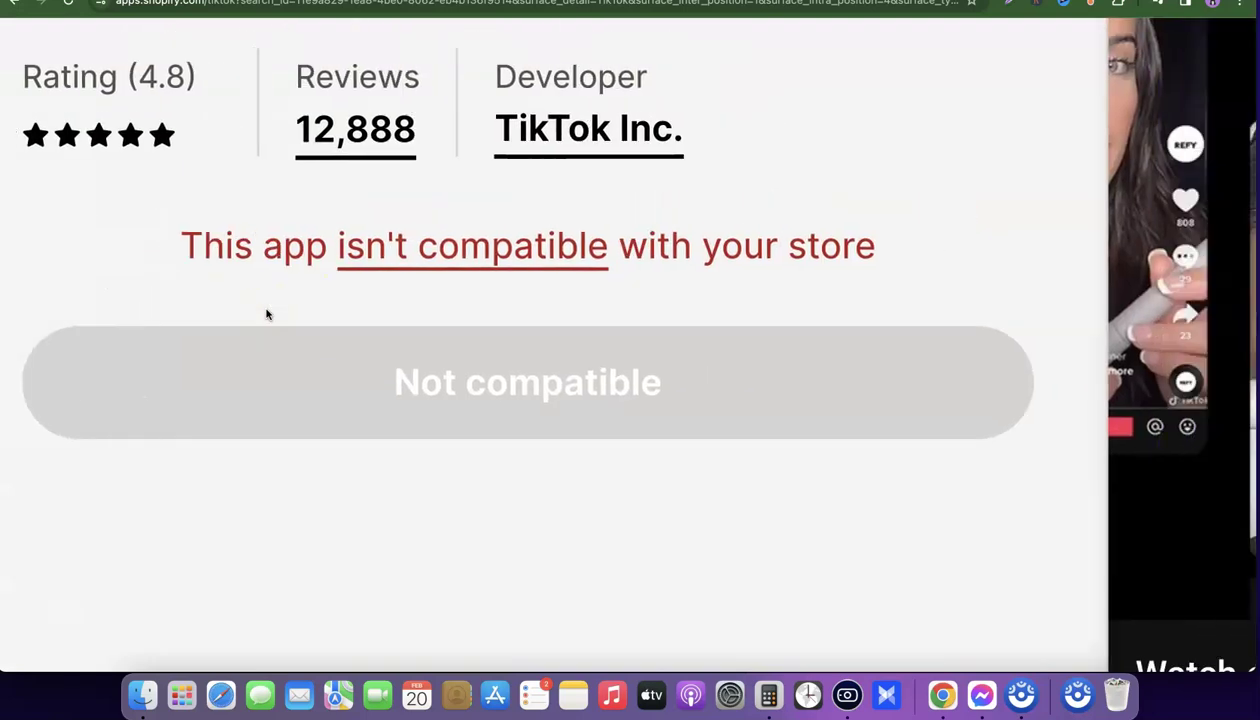
scroll(385, 290, "down", 5)
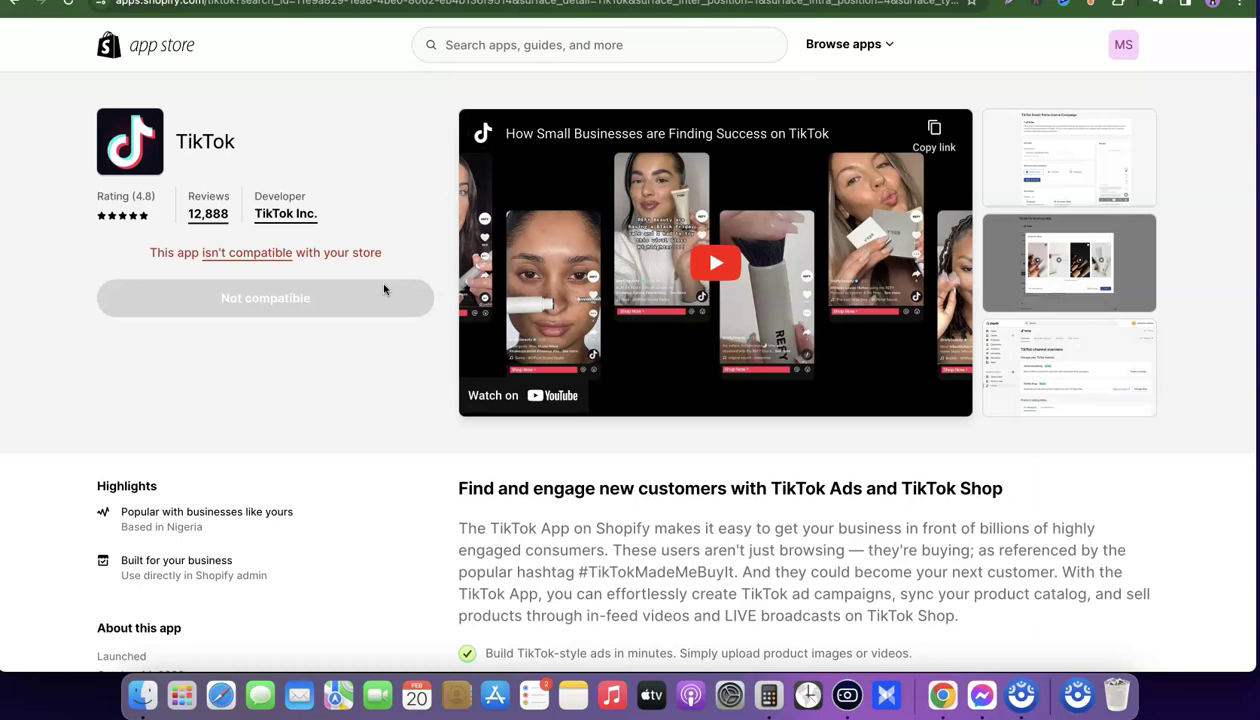
left_click(240, 252)
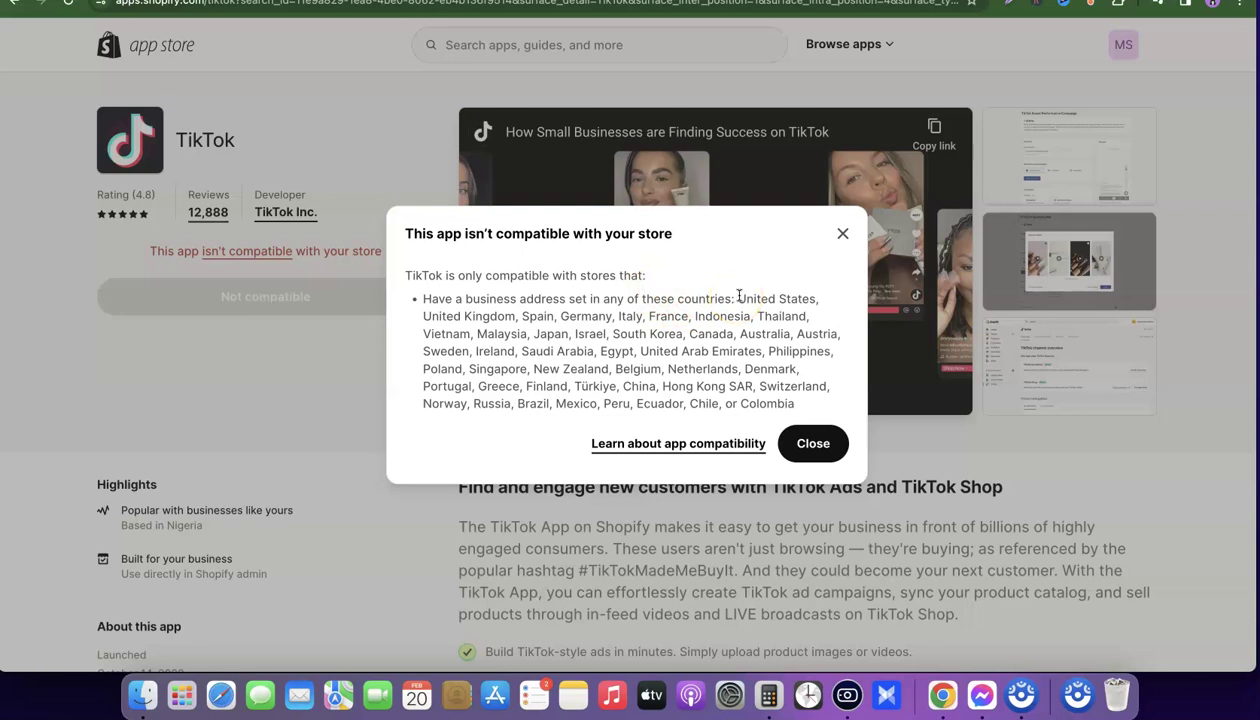
left_click_drag(739, 295, 820, 296)
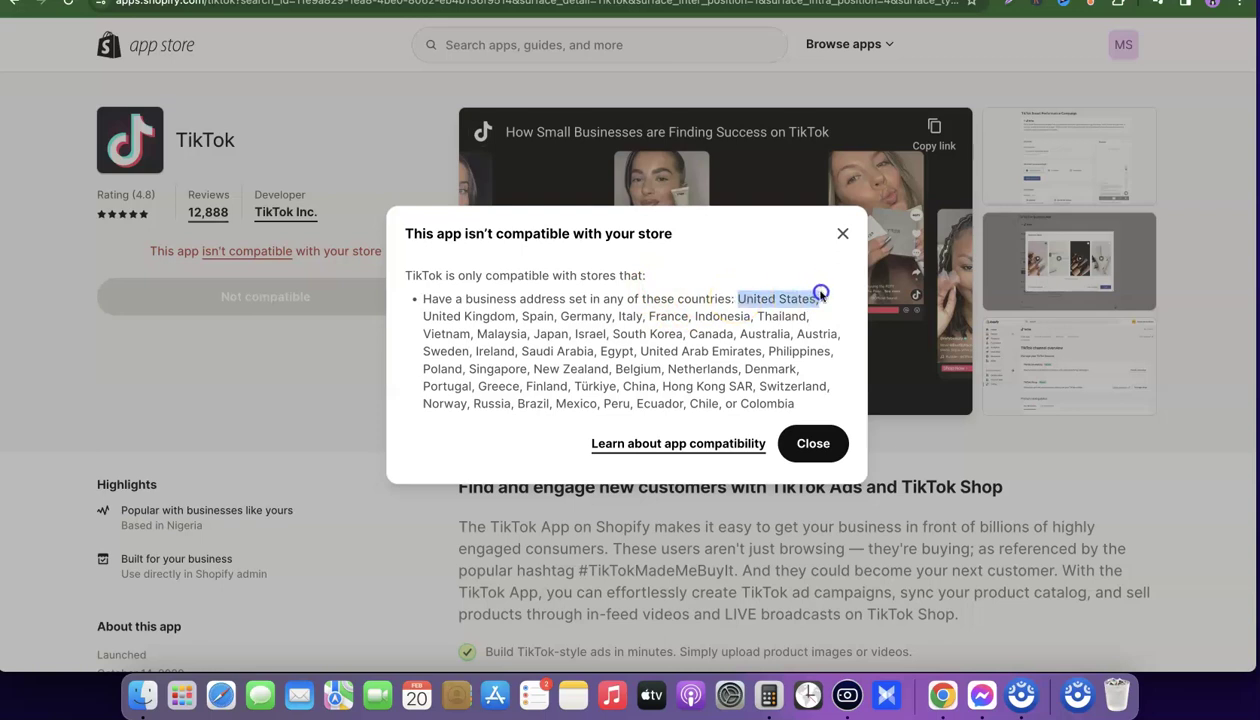
left_click(537, 316)
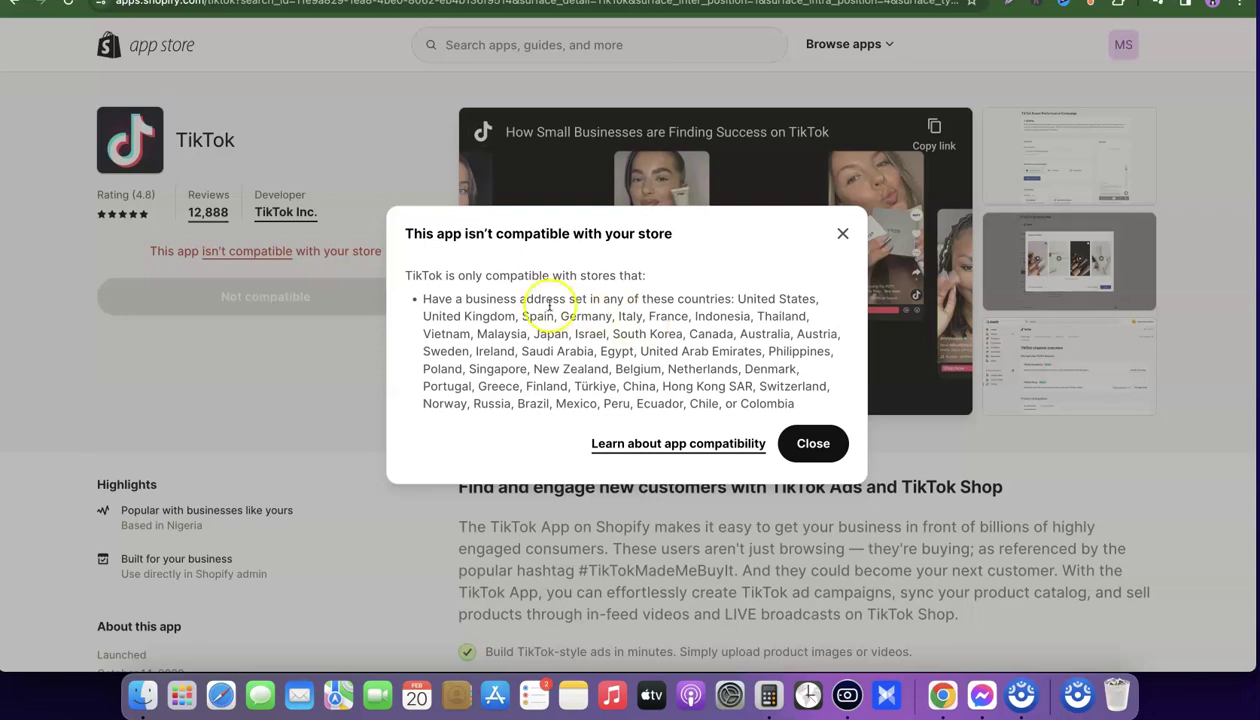
left_click_drag(422, 300, 790, 402)
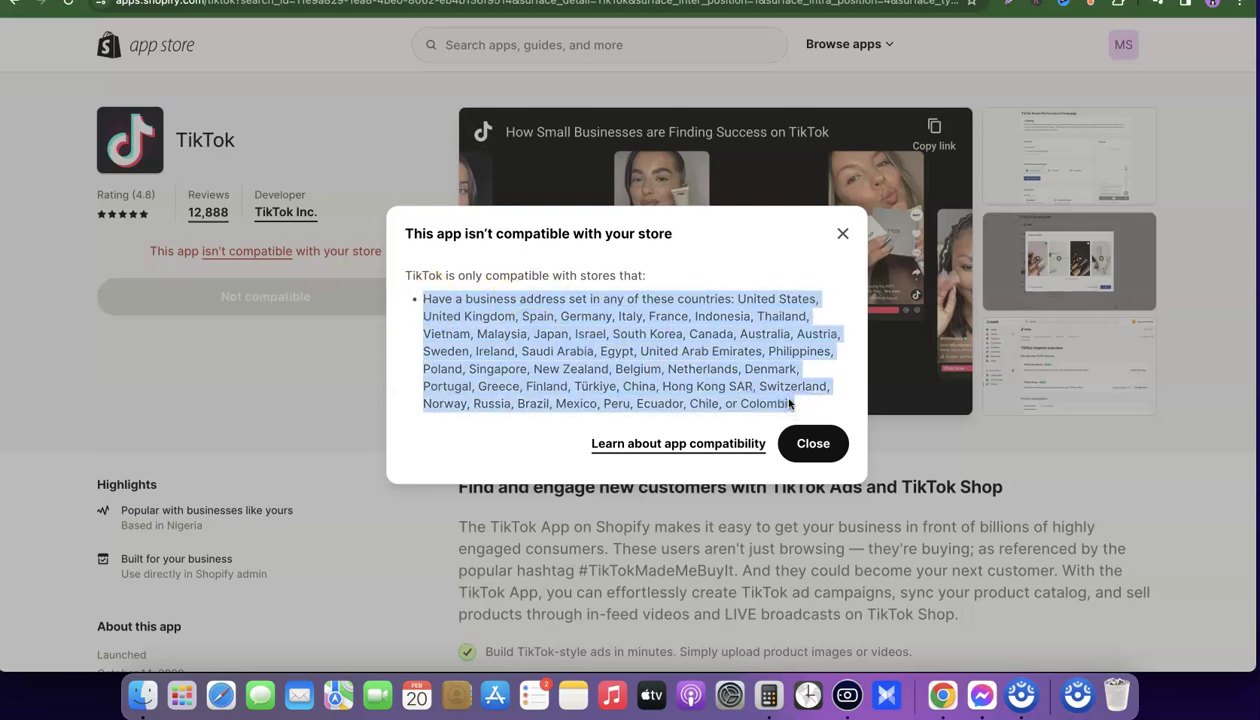
left_click(666, 277)
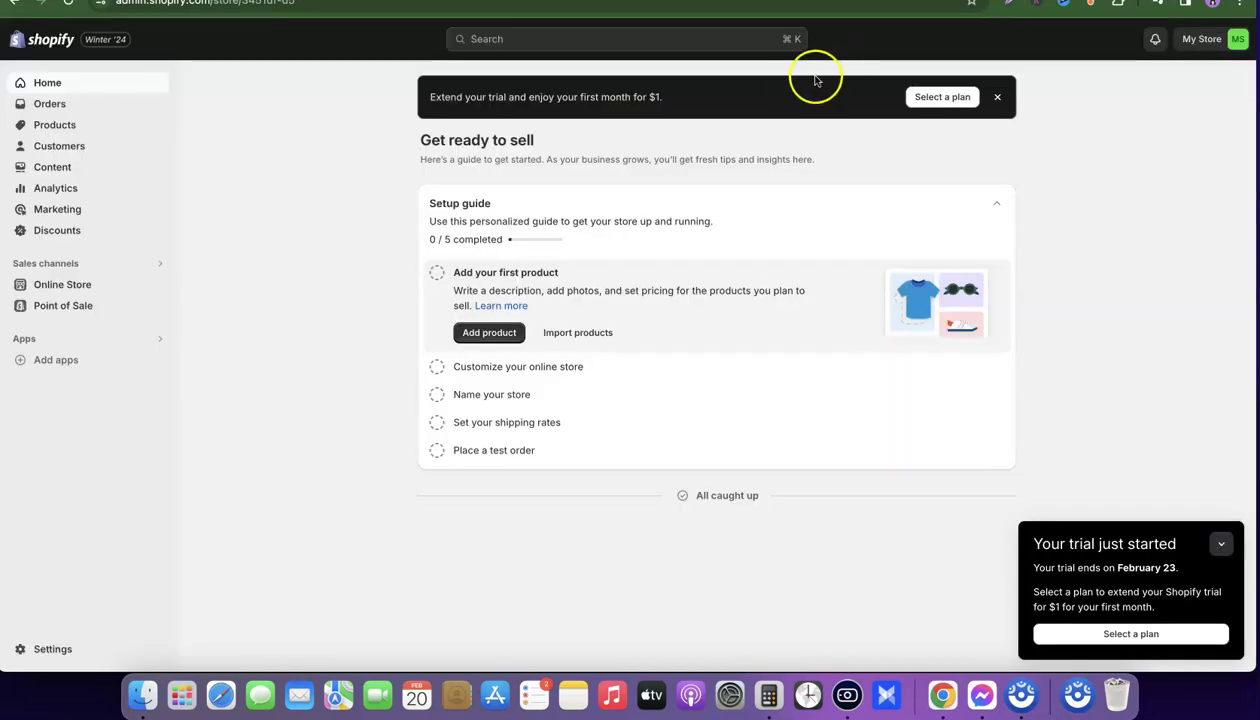
Step: Go from the Add apps recommendations to the full Shopify App Store
left_click(42, 360)
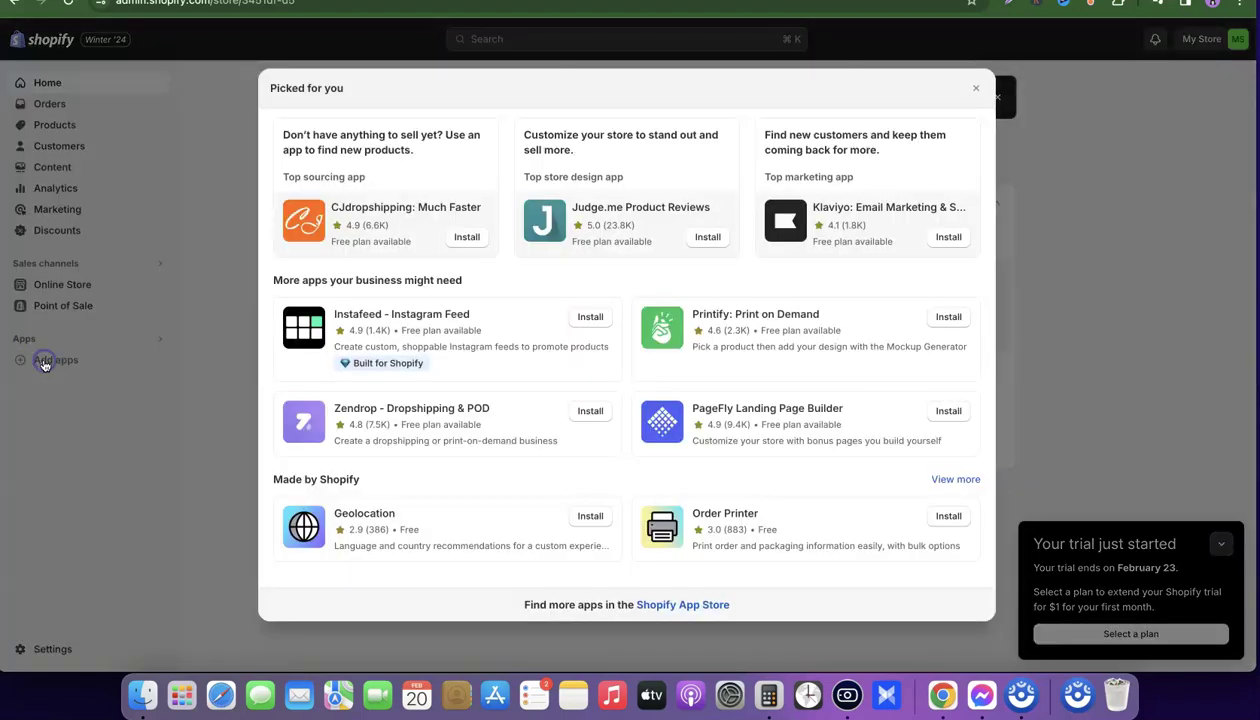
left_click(688, 605)
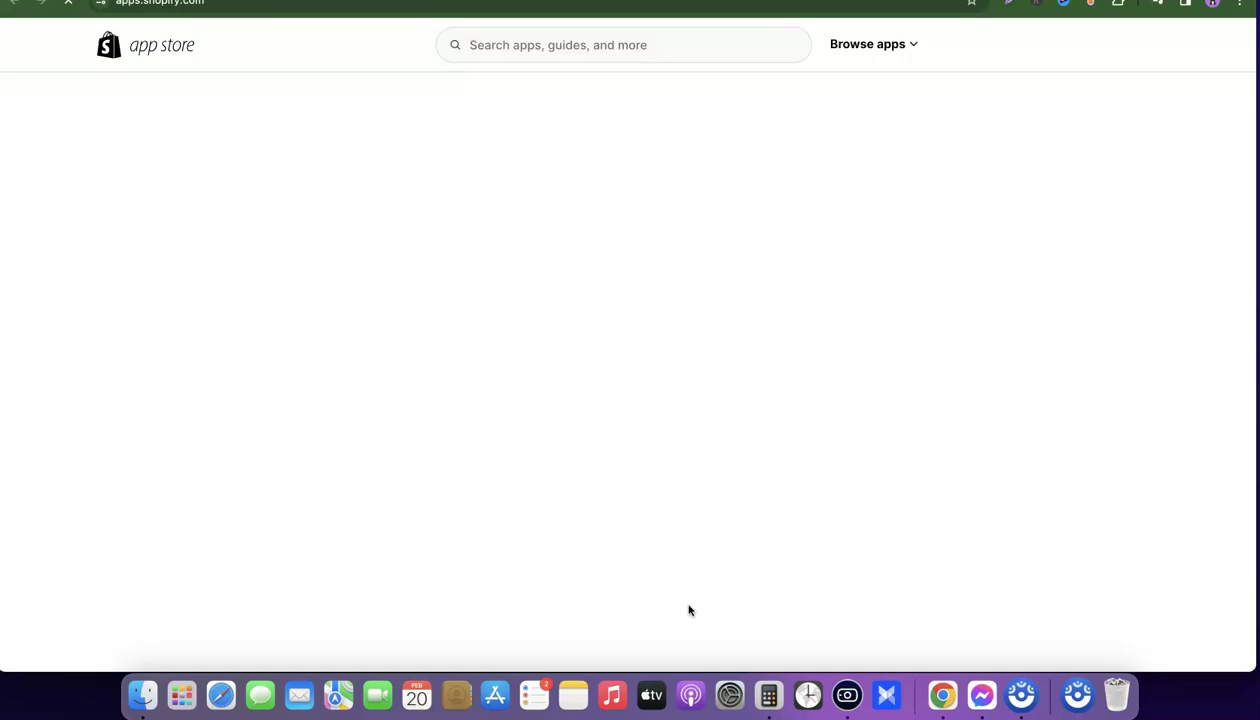
Step: Search the App Store for 'tiktok' and open the TikTok app listing
left_click(583, 50)
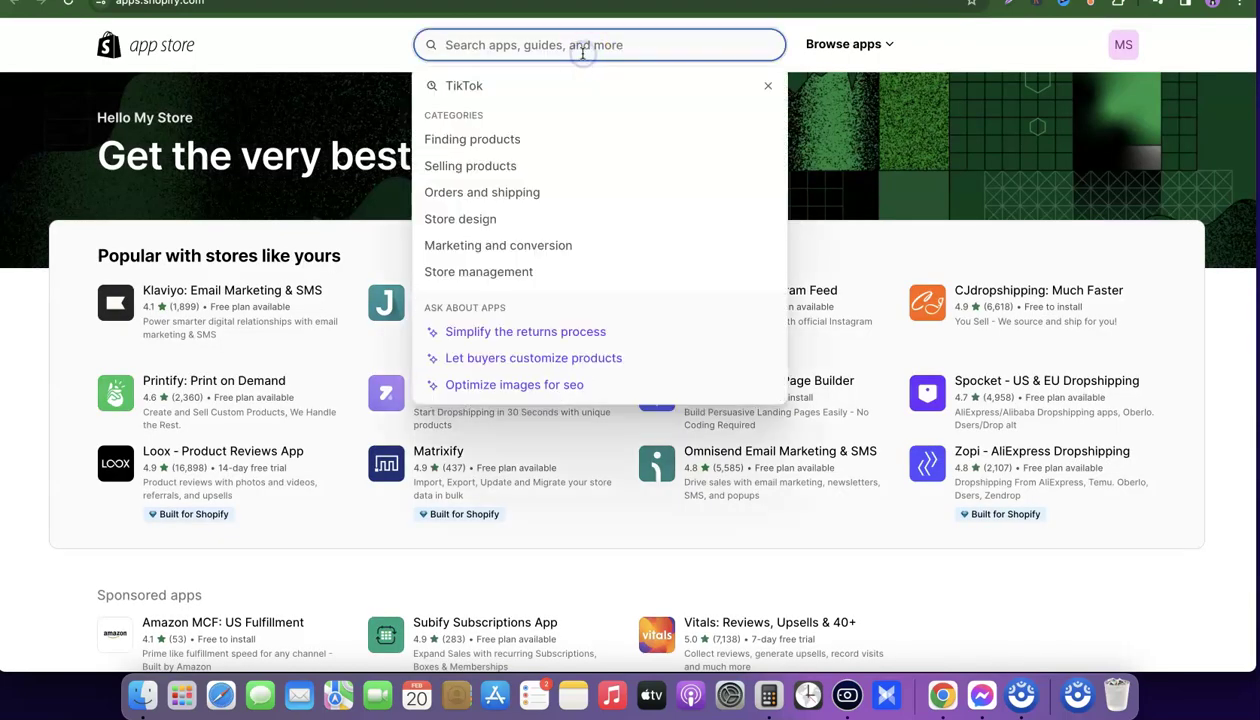
type("tiktok")
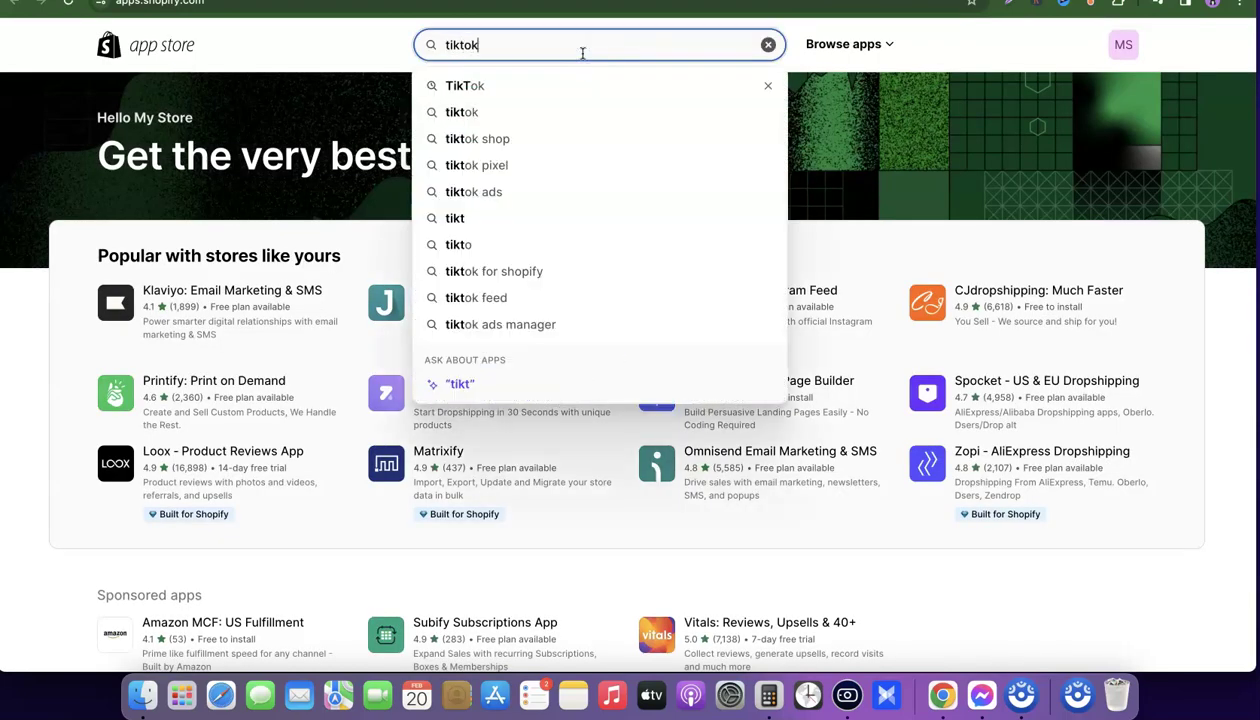
left_click(499, 85)
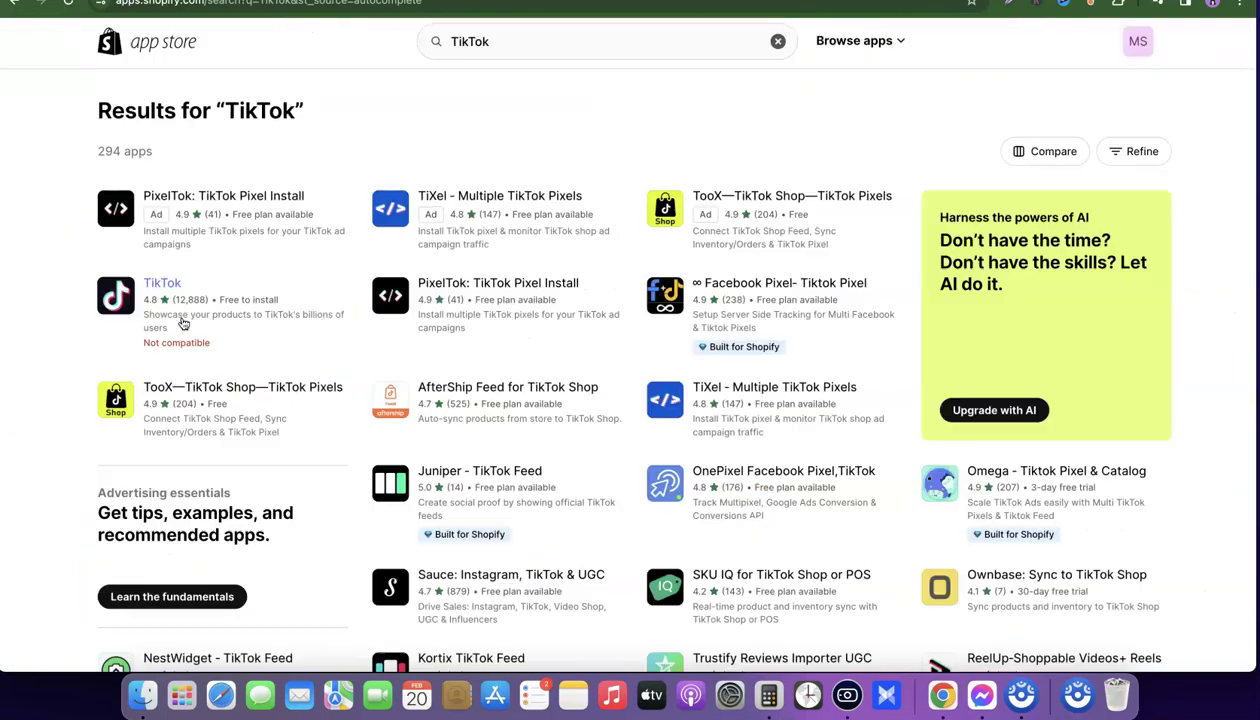
left_click(161, 283)
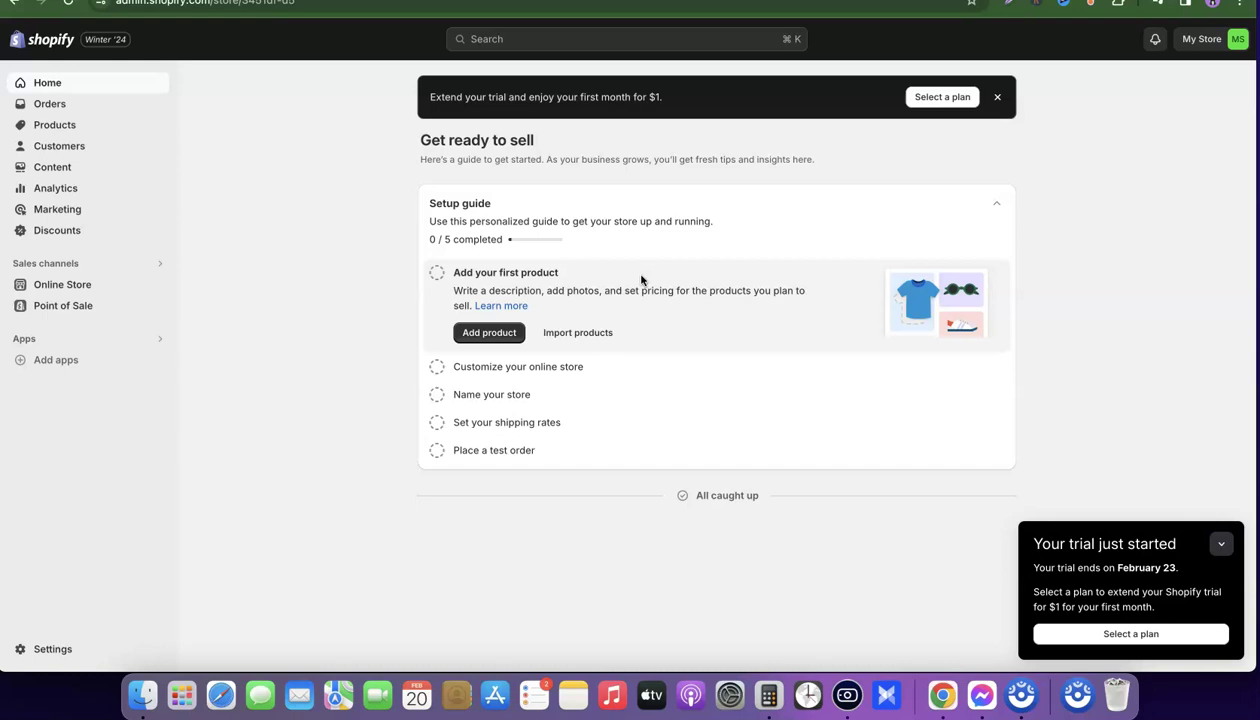
Step: Open Settings and edit the Billing information, currently set to Nigeria
left_click(50, 655)
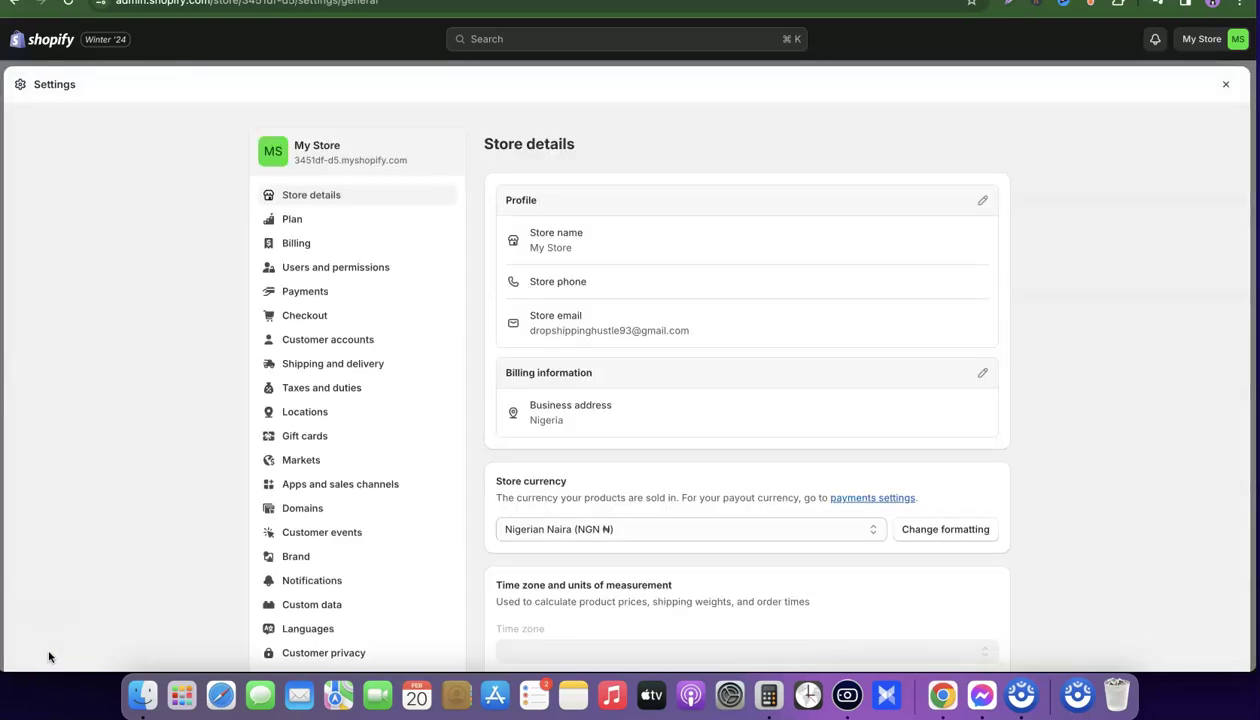
left_click(982, 372)
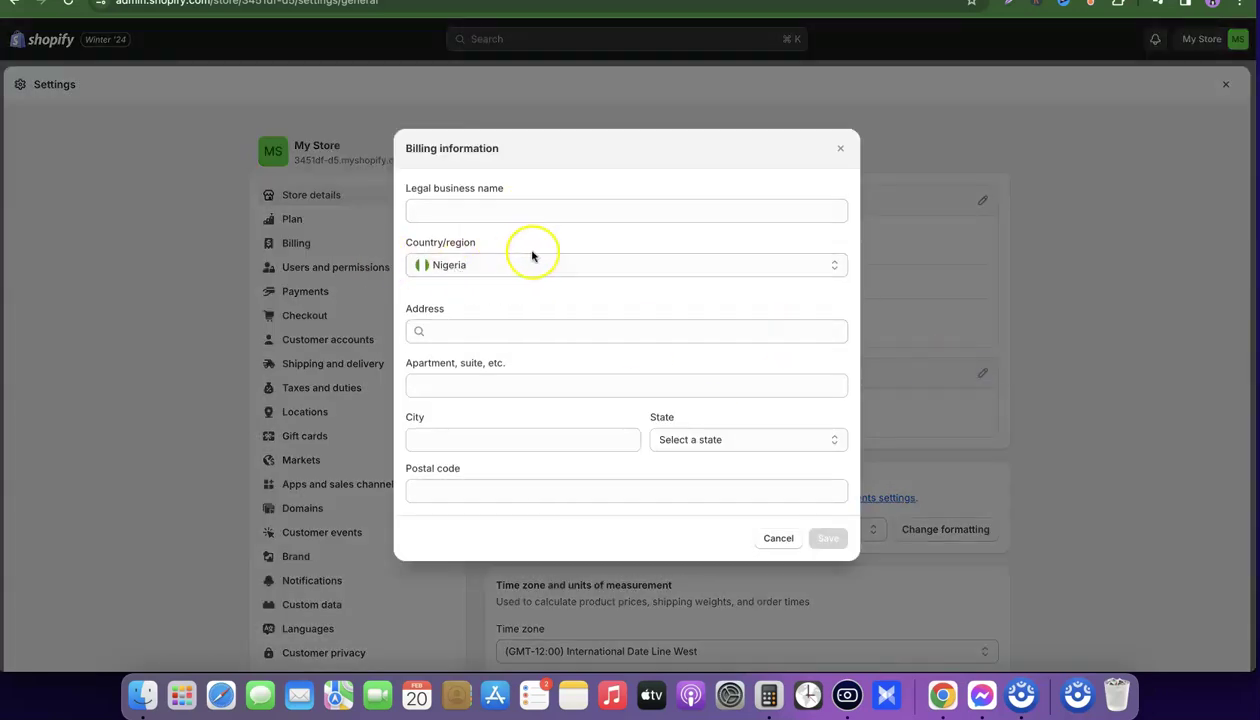
Step: Choose United States as the billing country, then dismiss the editor without saving
left_click(500, 266)
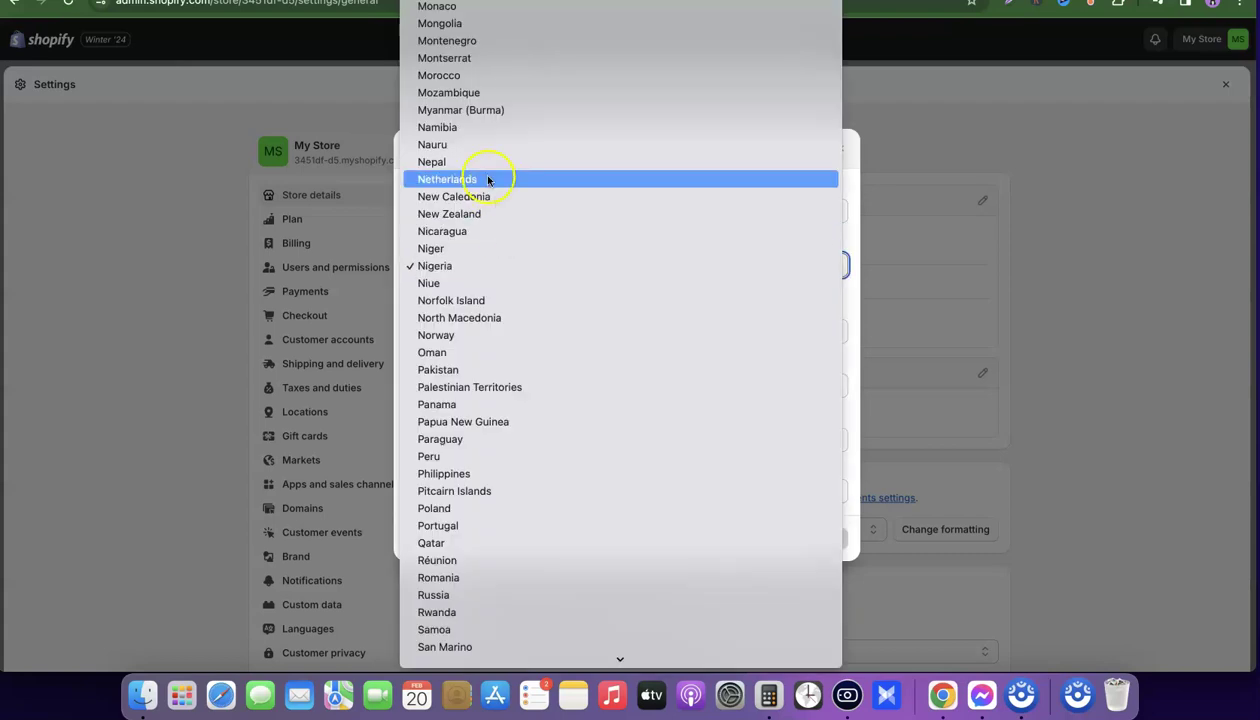
scroll(503, 337, "down", 15)
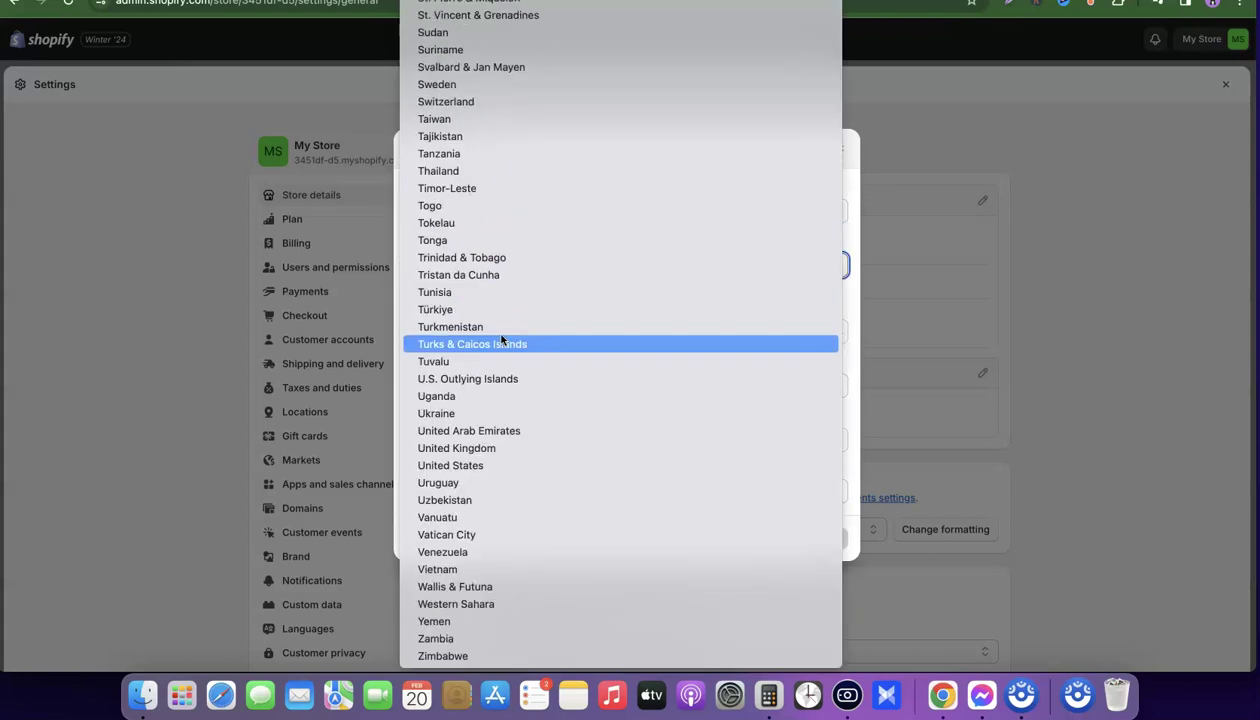
left_click(477, 467)
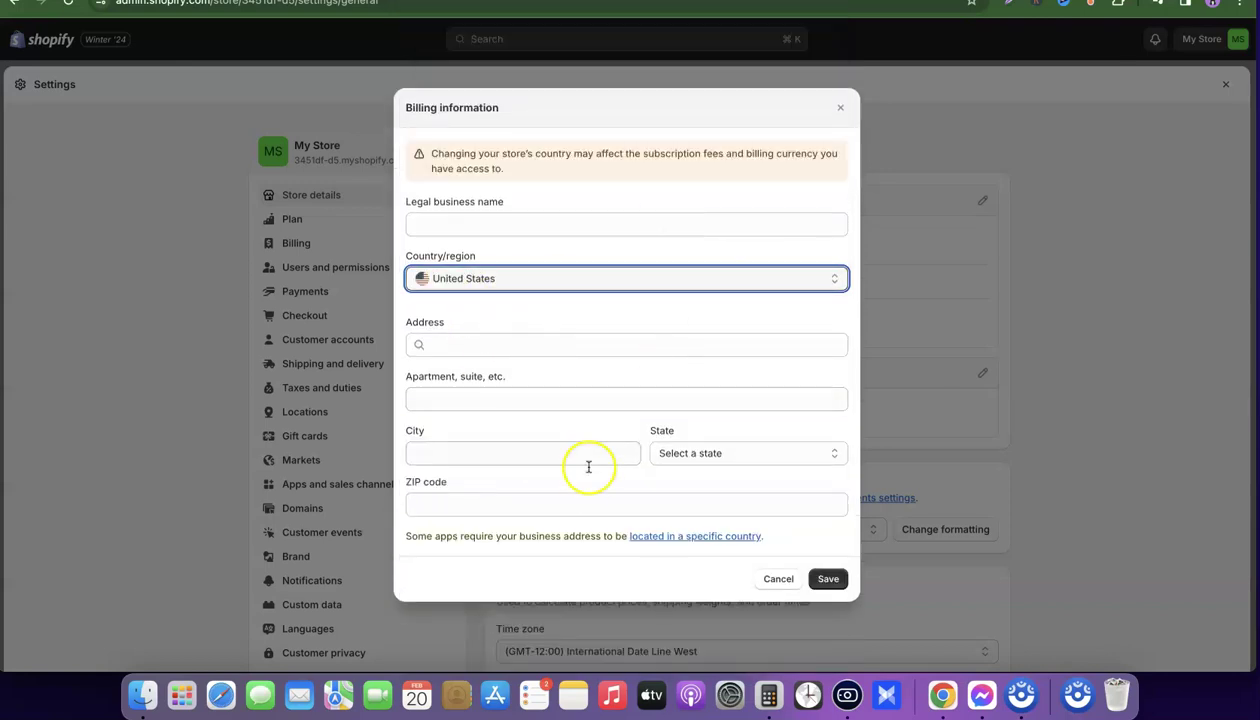
left_click(840, 107)
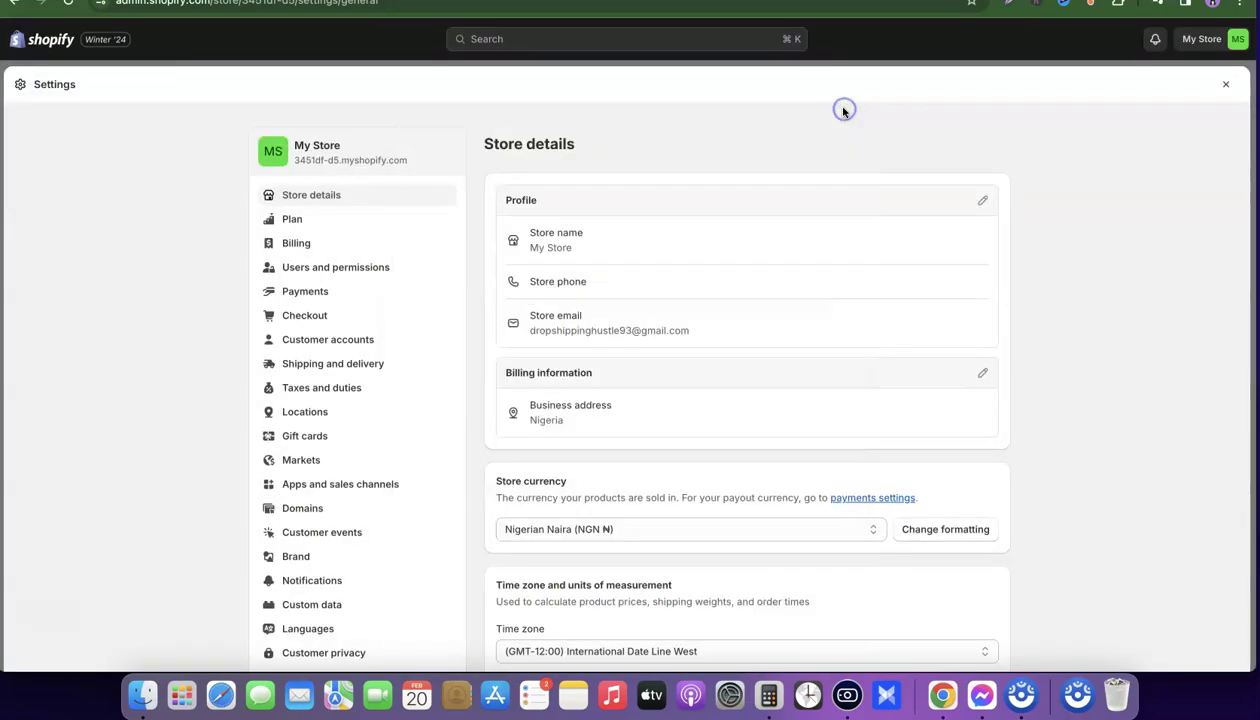
scroll(323, 340, "down", 1)
Step: In Locations, set the default Shop location's country to United States
left_click(296, 381)
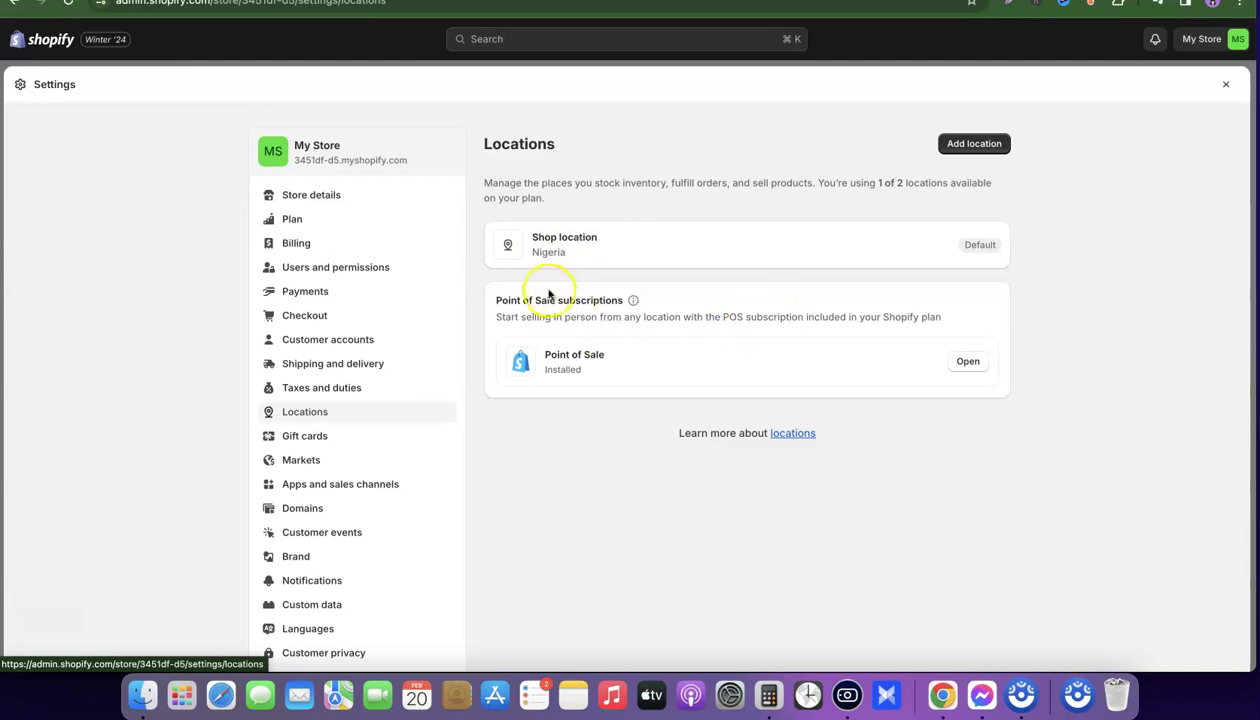
left_click(557, 246)
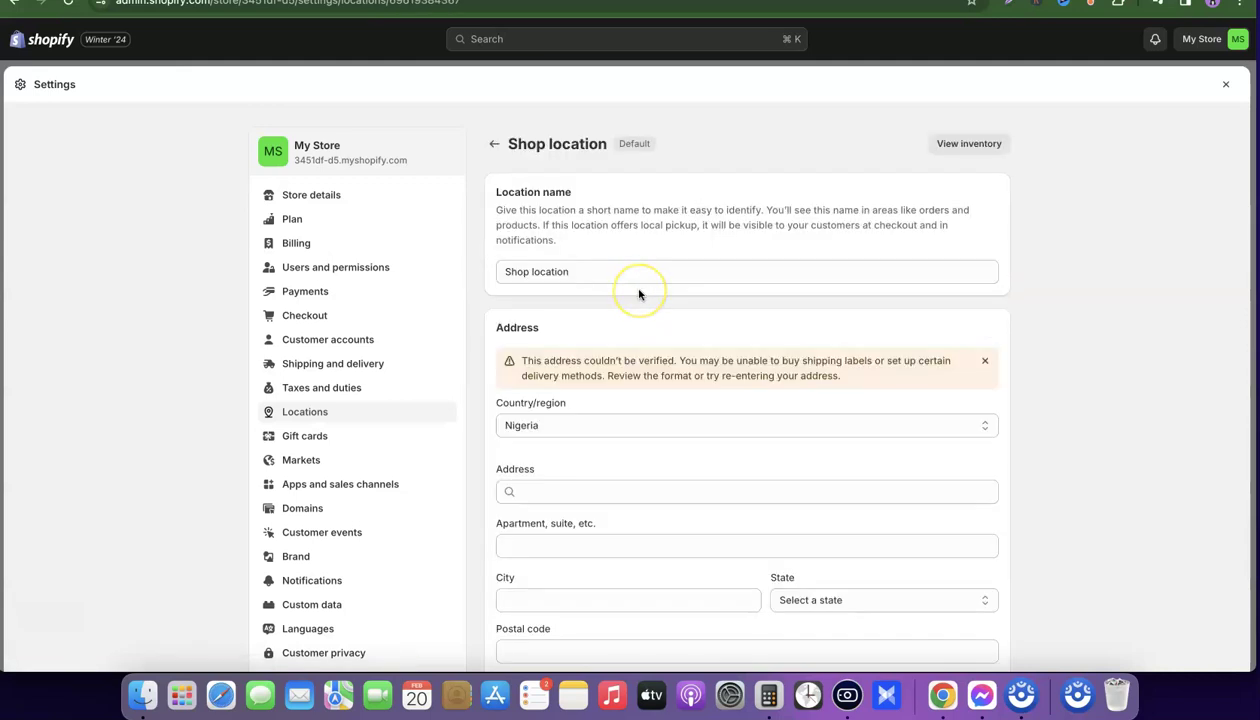
scroll(616, 343, "down", 5)
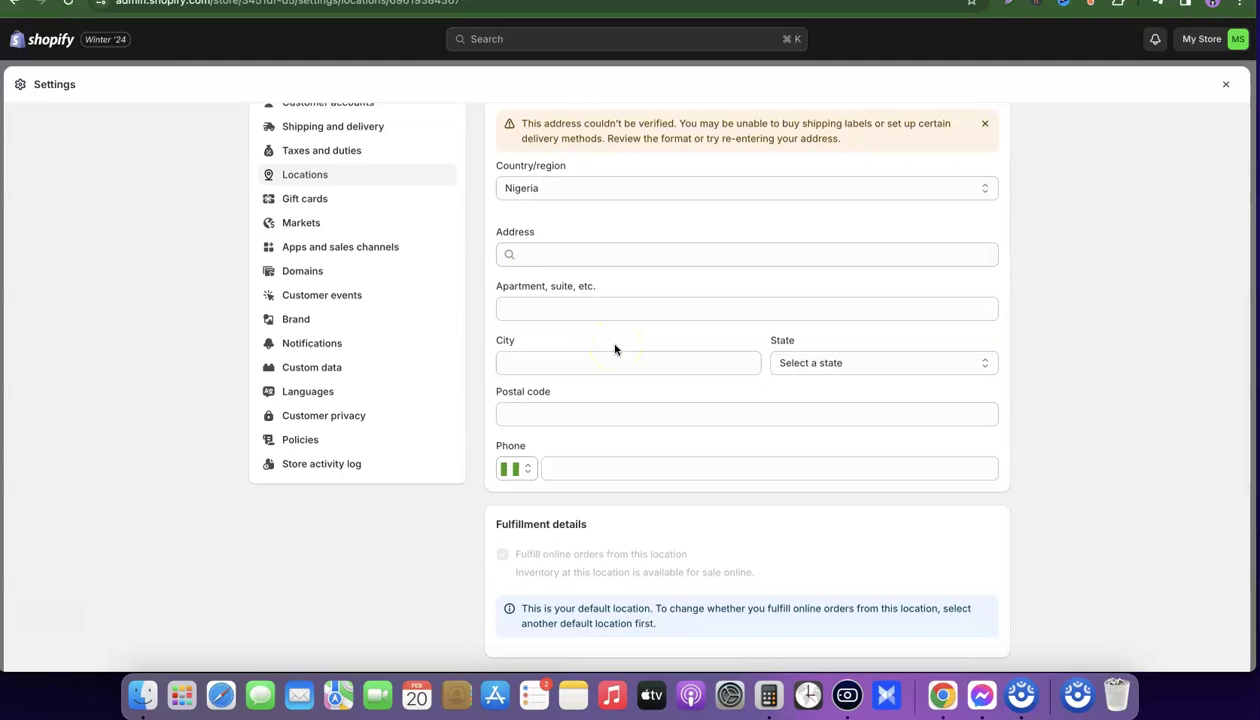
left_click(558, 190)
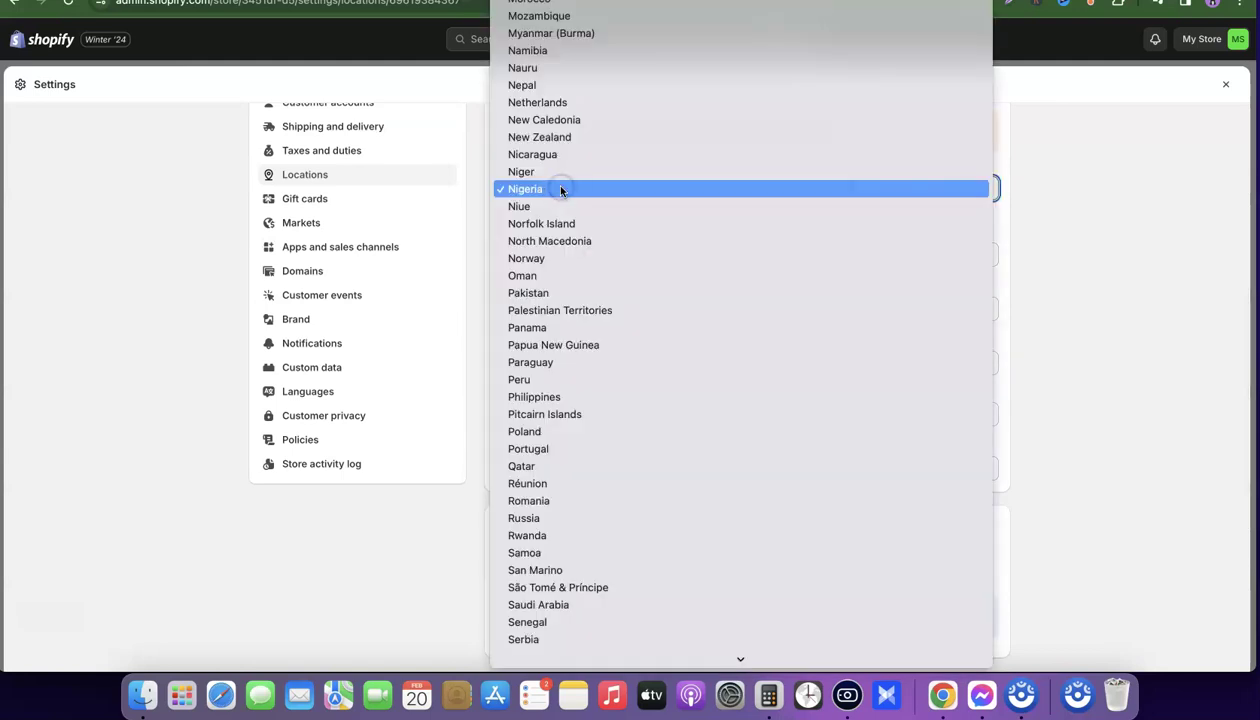
scroll(585, 350, "down", 10)
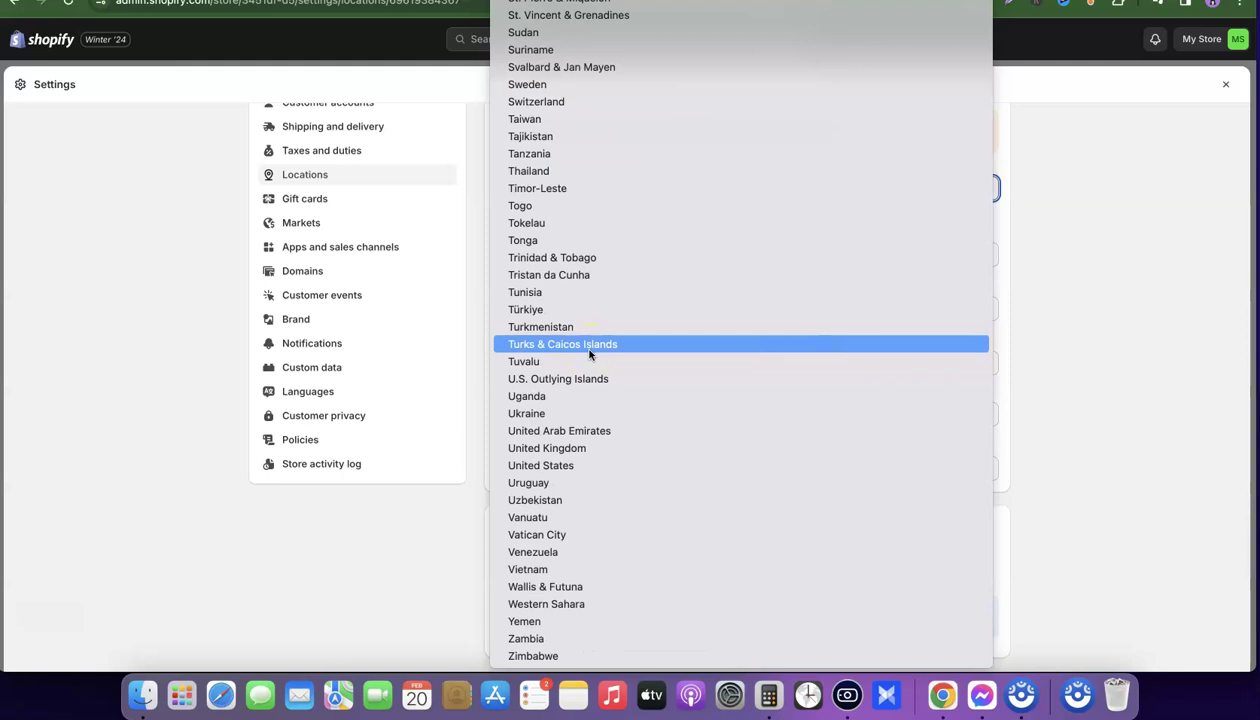
scroll(572, 363, "up", 5)
scroll(571, 365, "down", 5)
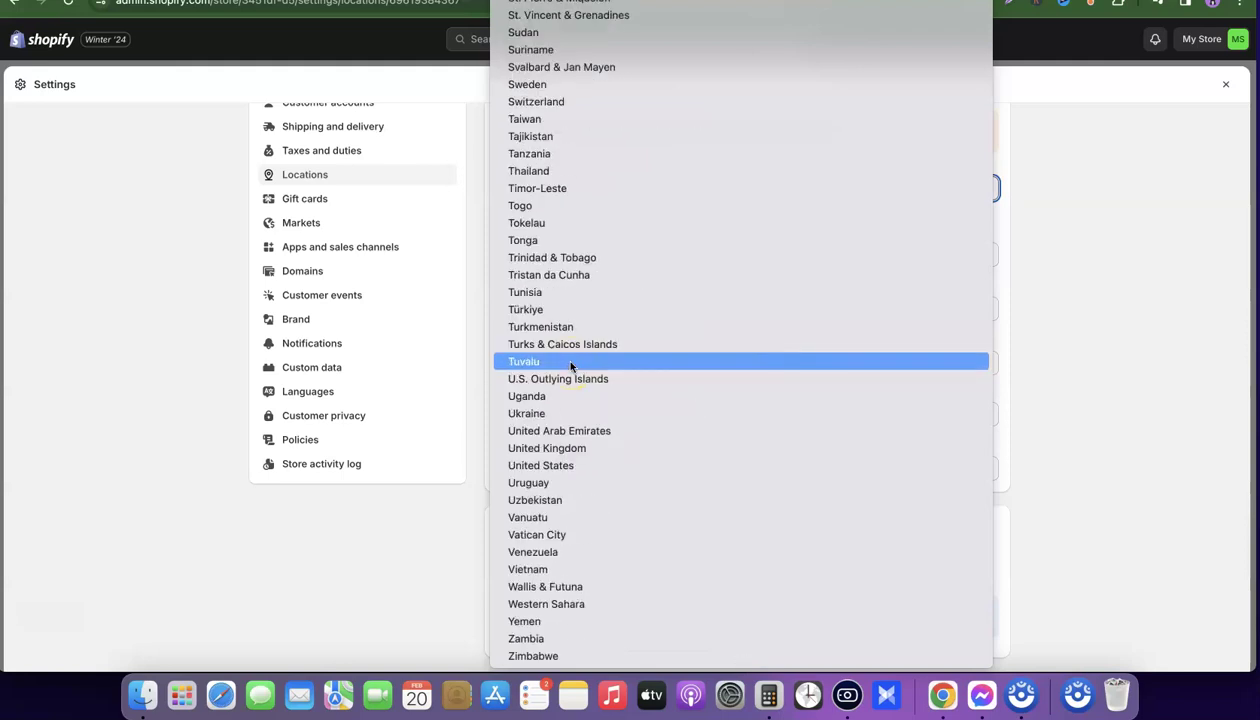
left_click(522, 465)
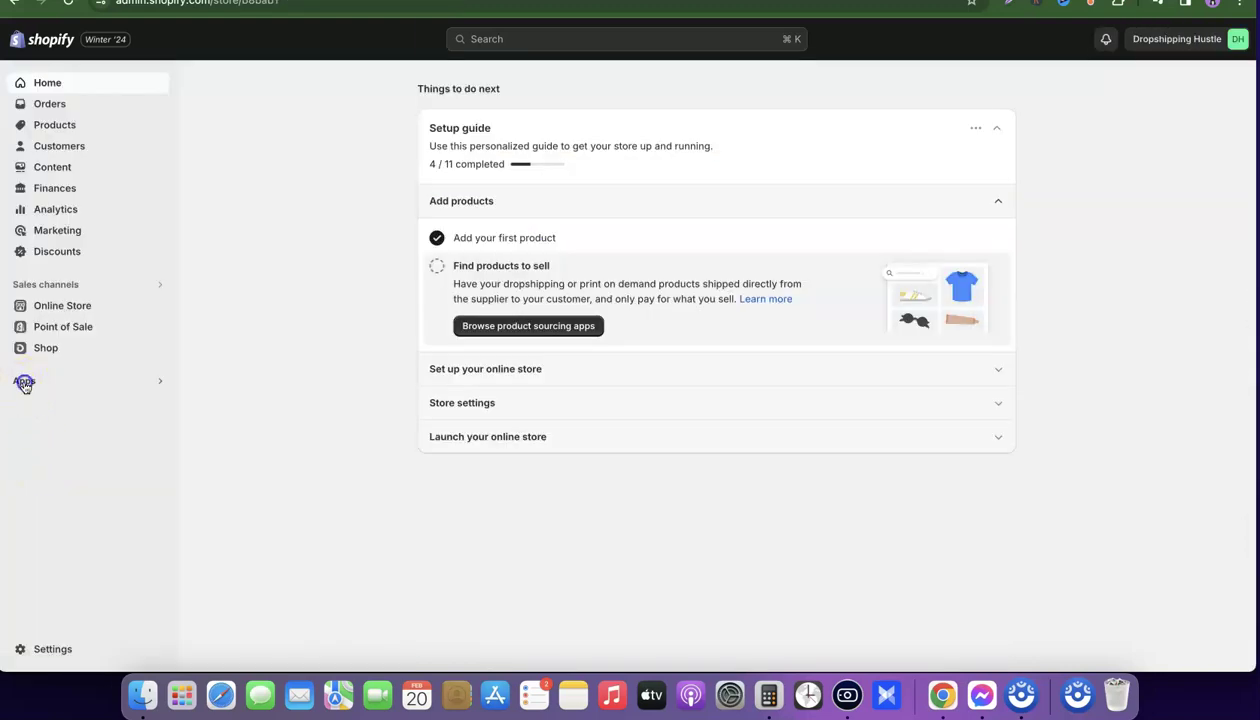
Step: Go from Apps' All recommended apps list to the Shopify App Store home page
left_click(24, 382)
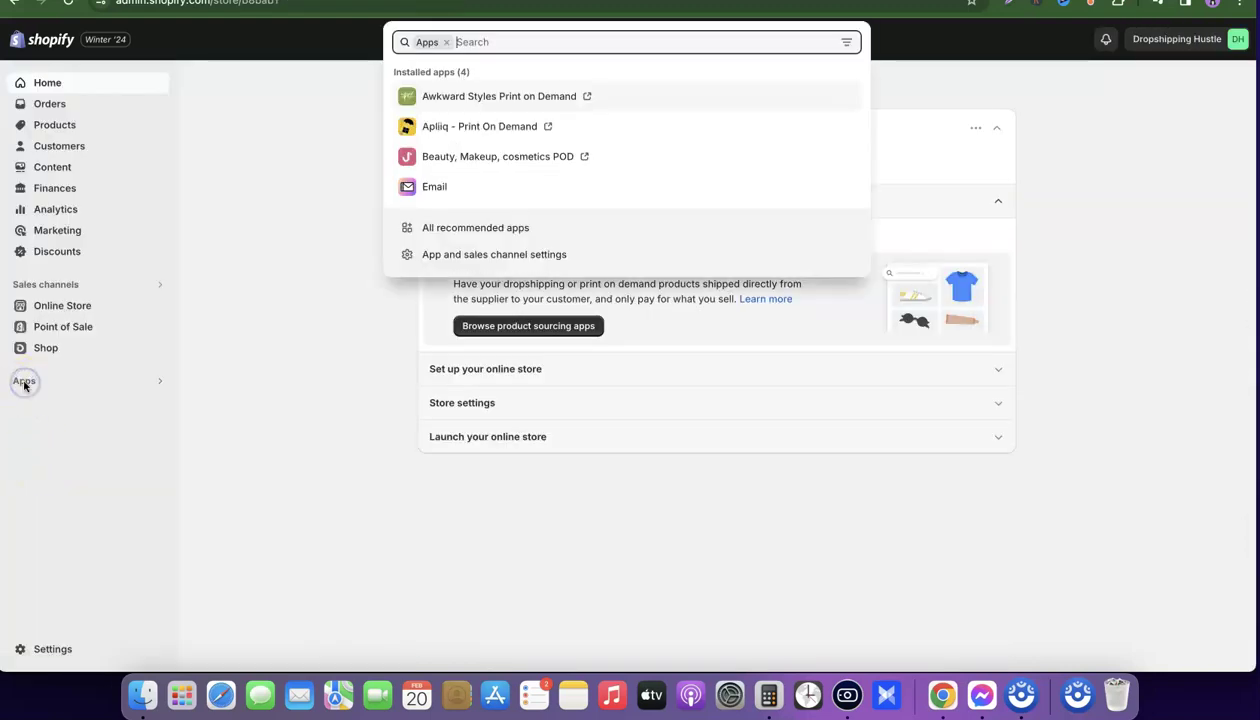
left_click(478, 230)
left_click(672, 598)
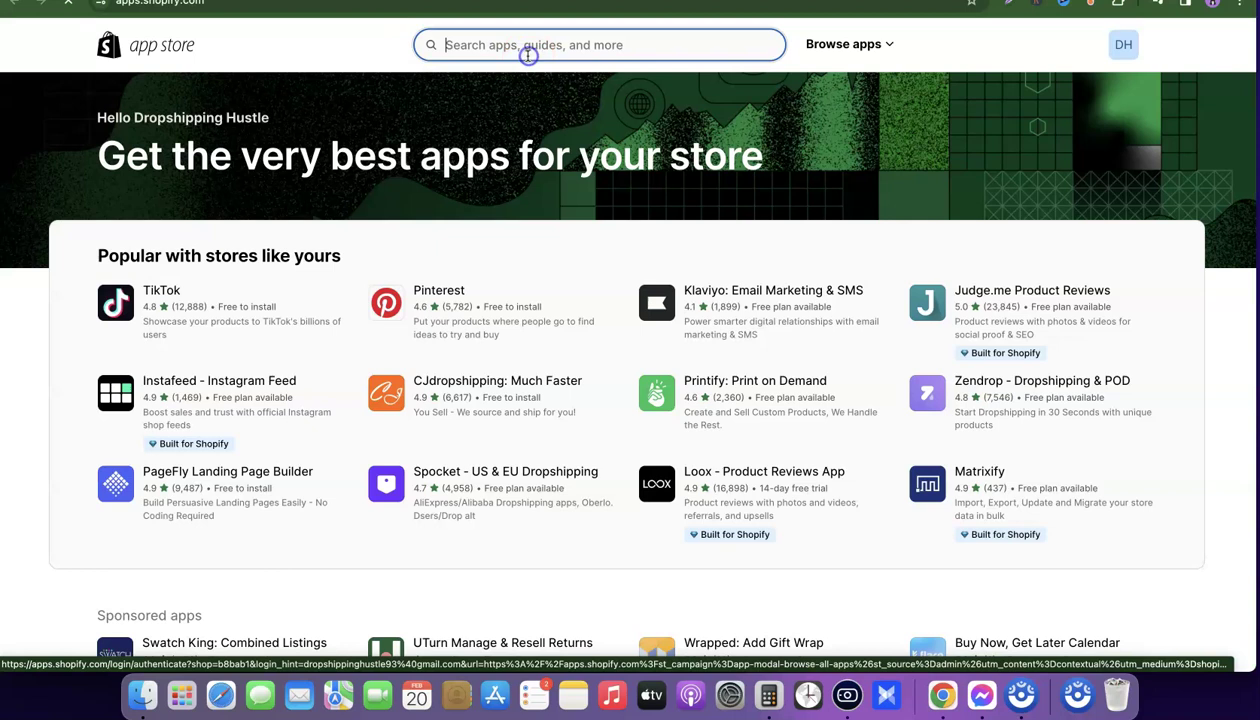
Step: Rerun the recent 'tiktok' search and open TikTok's listing, now offering installation
left_click(528, 55)
left_click(500, 85)
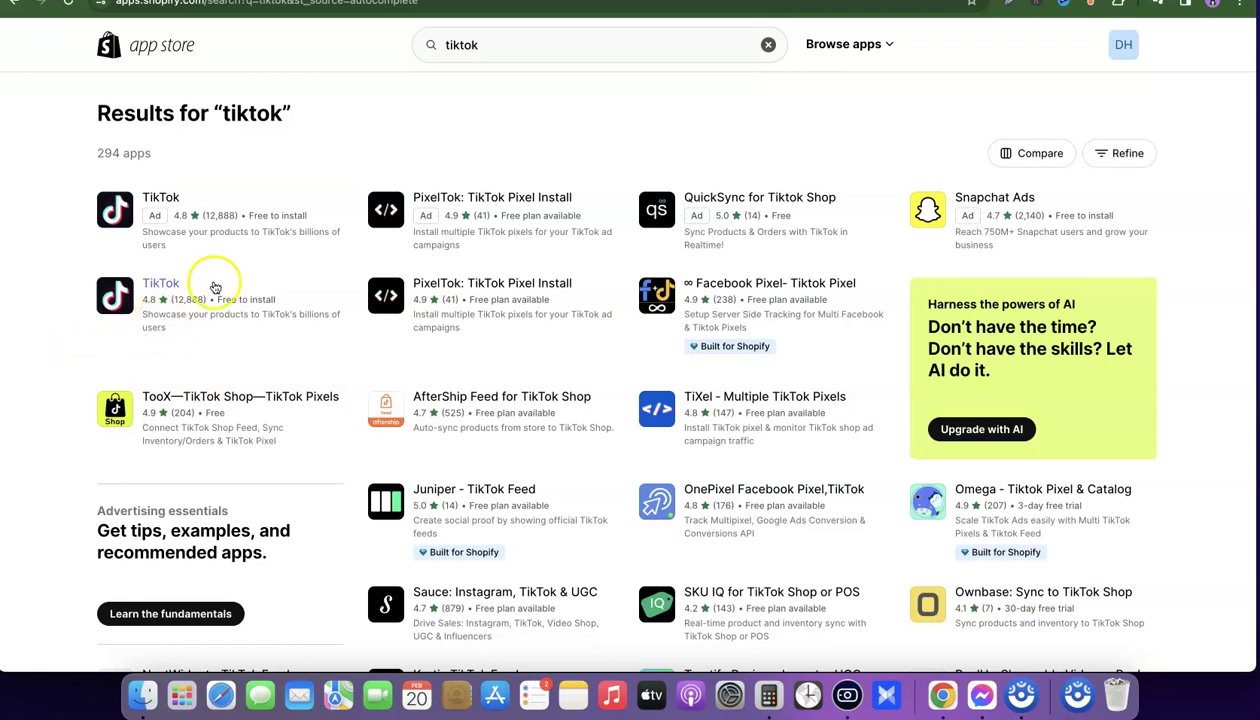
scroll(210, 323, "up", 5)
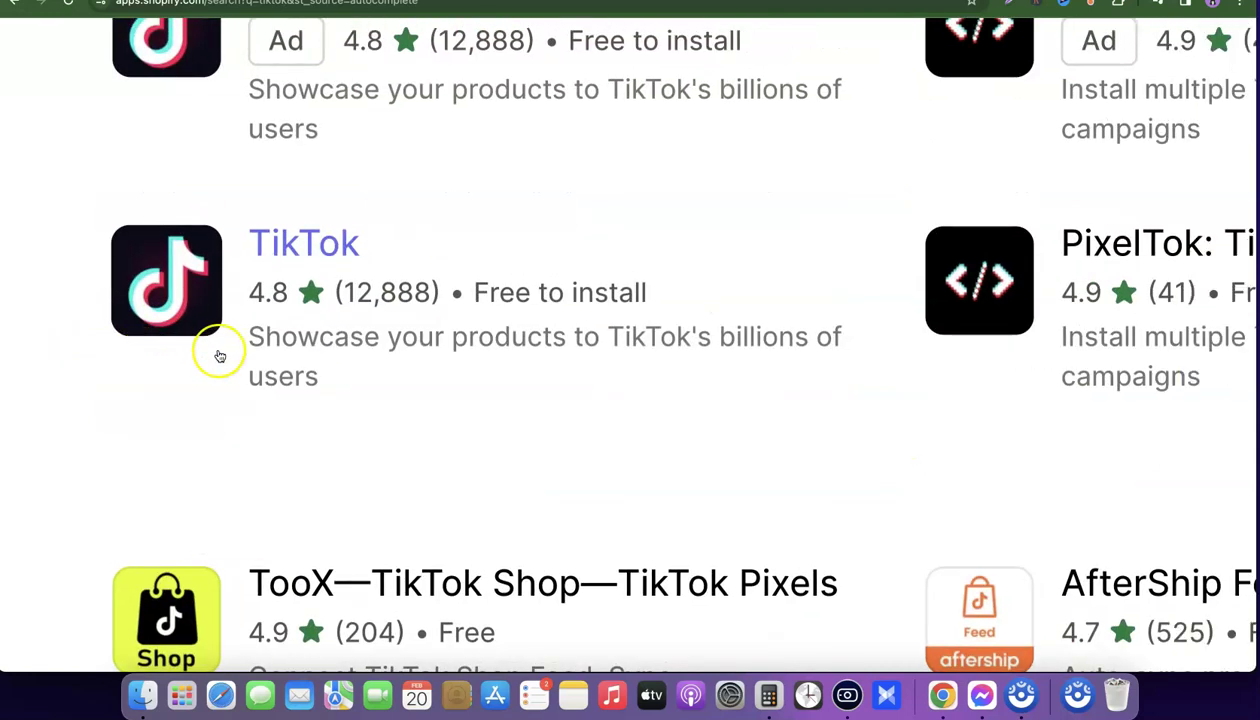
left_click(316, 398)
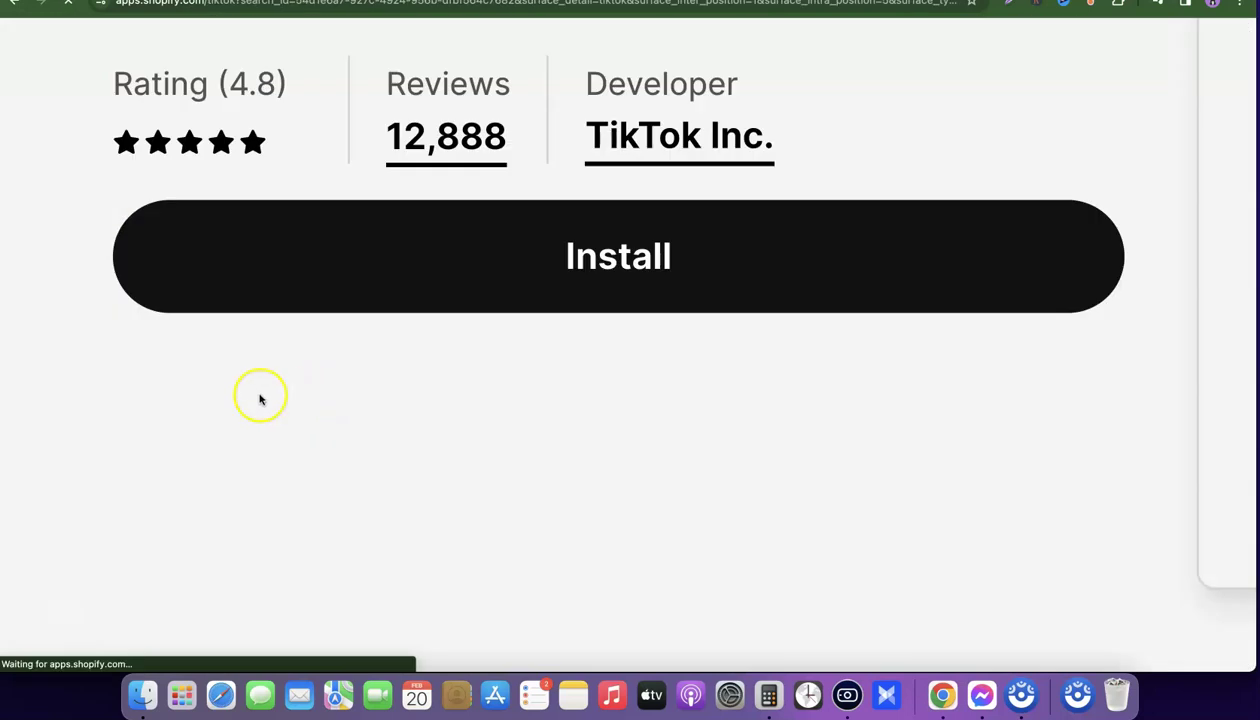